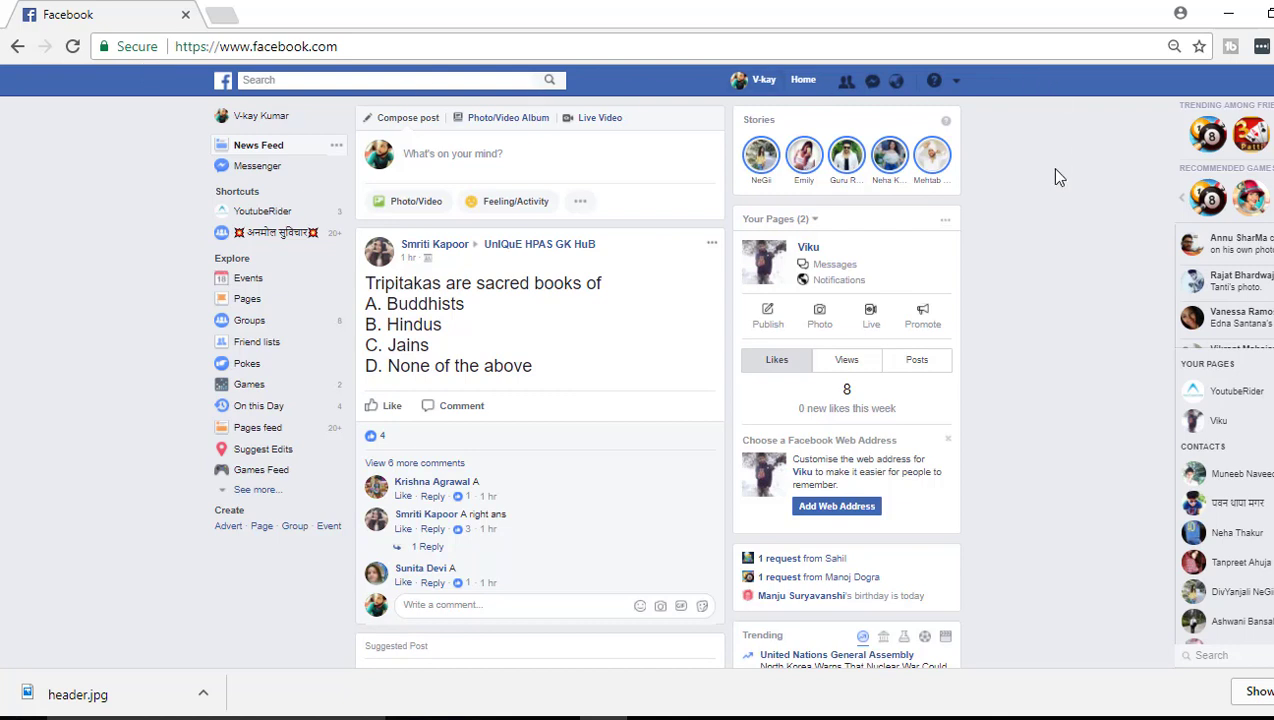
Open Settings from the account dropdown in Facebook's top bar
click(957, 87)
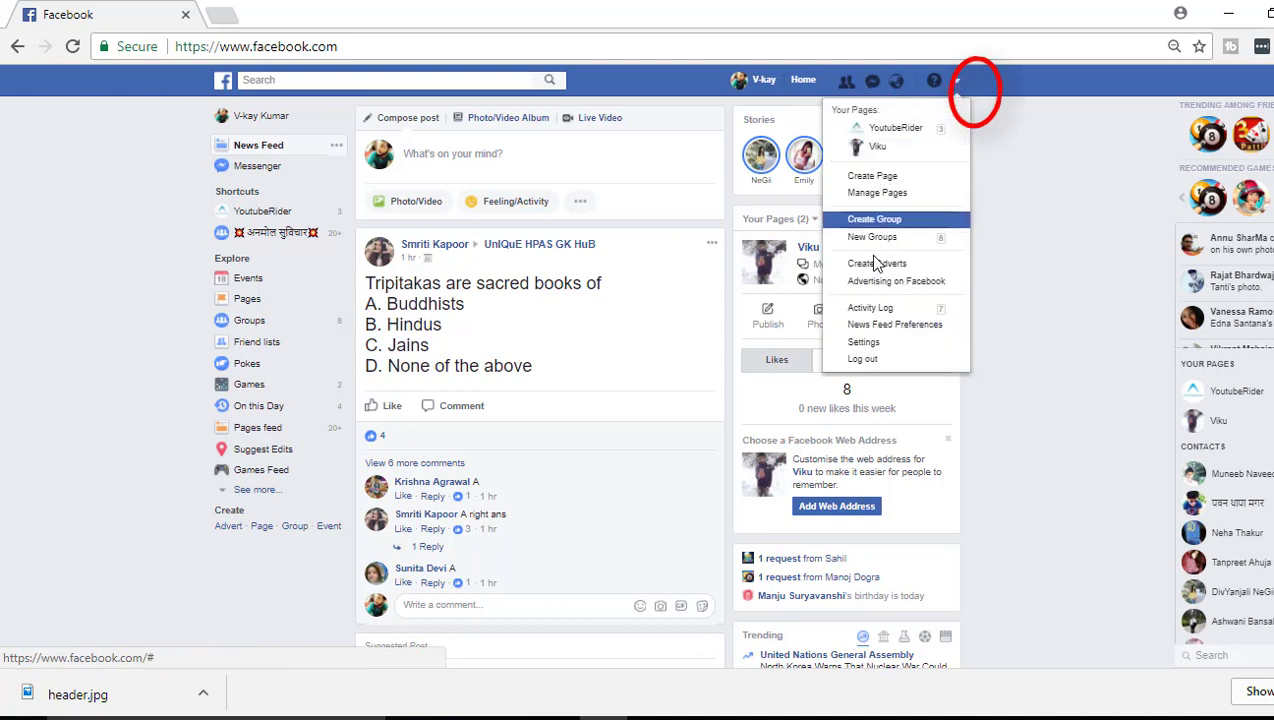
click(862, 344)
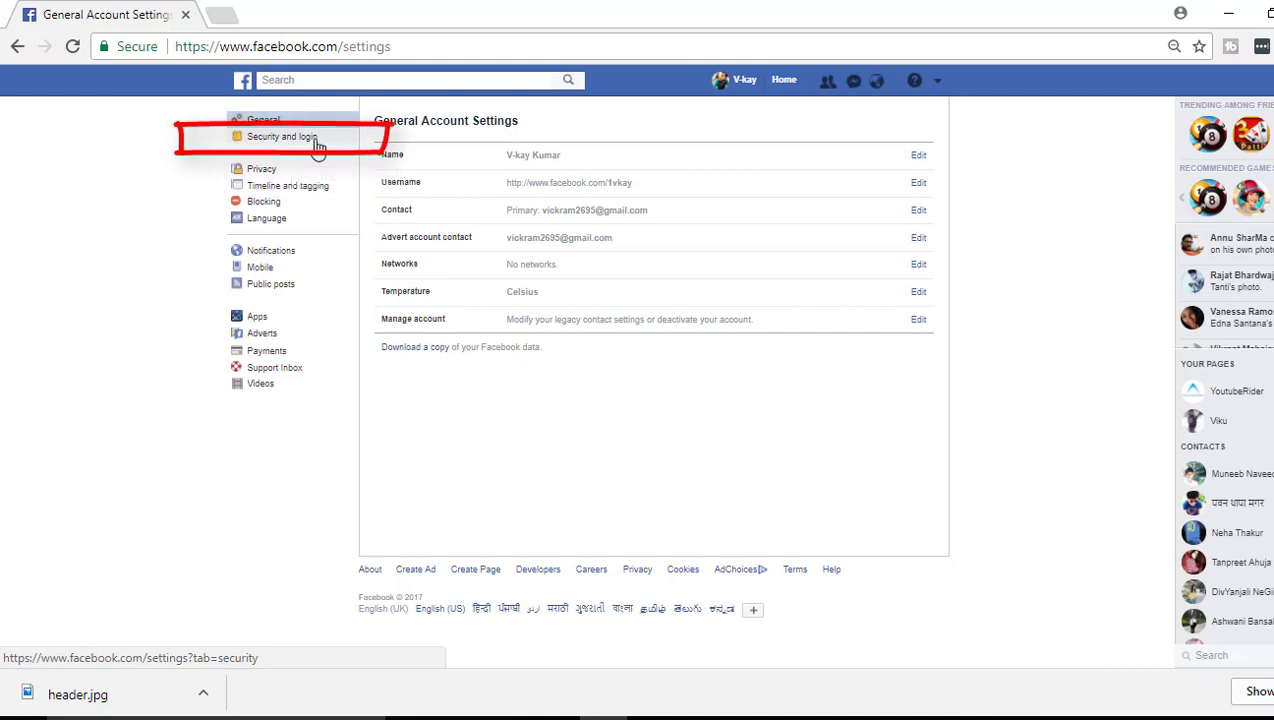
Go to Security and login and expand the Use two-factor authentication options
click(284, 146)
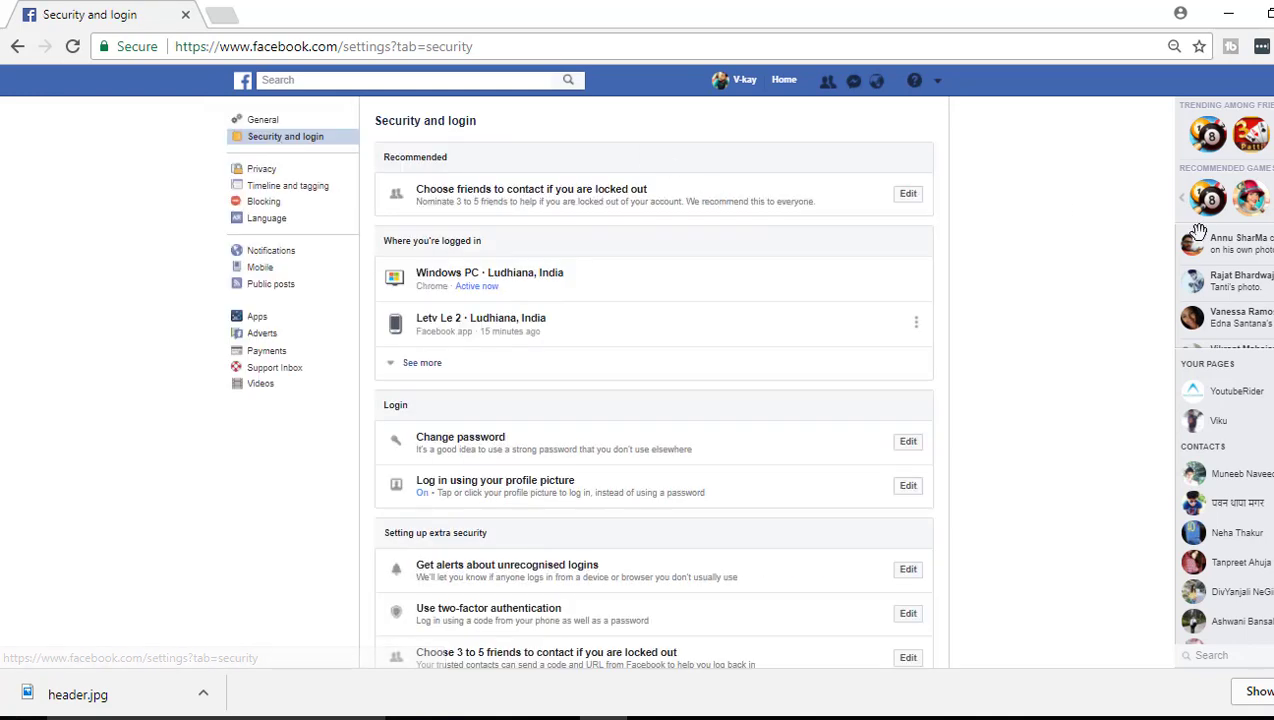
scroll(654, 400, down, 2)
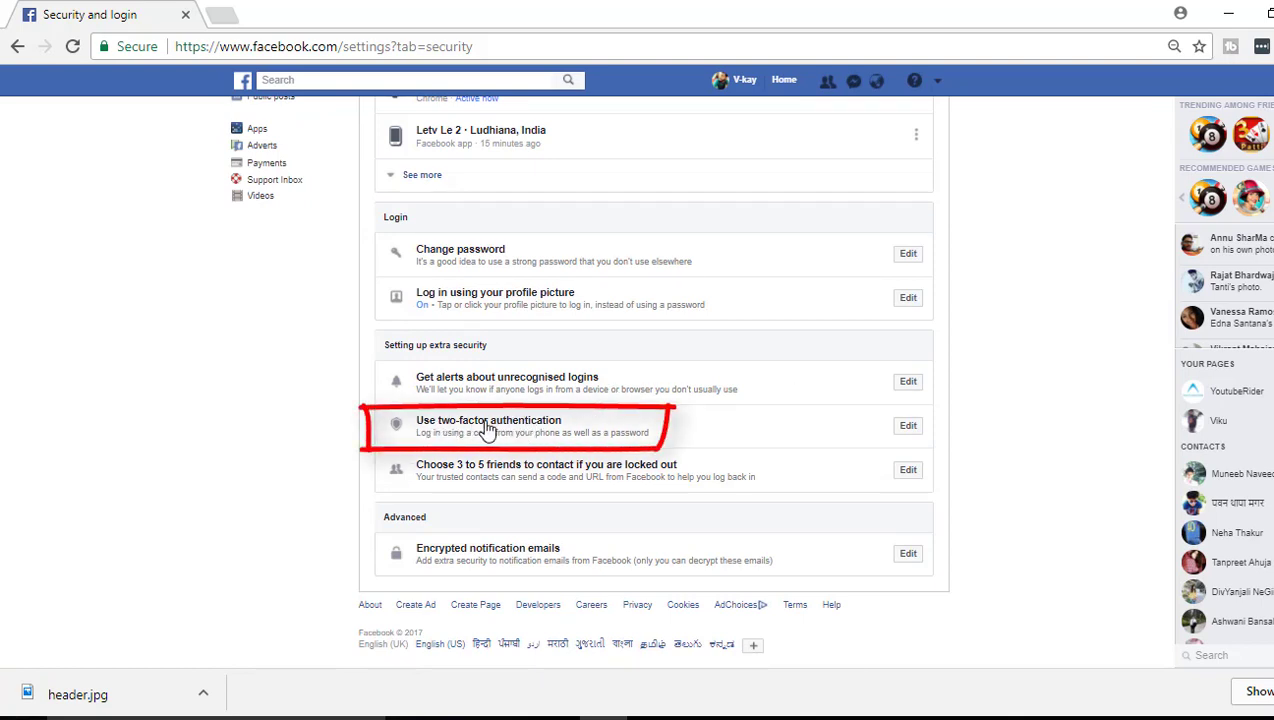
click(498, 428)
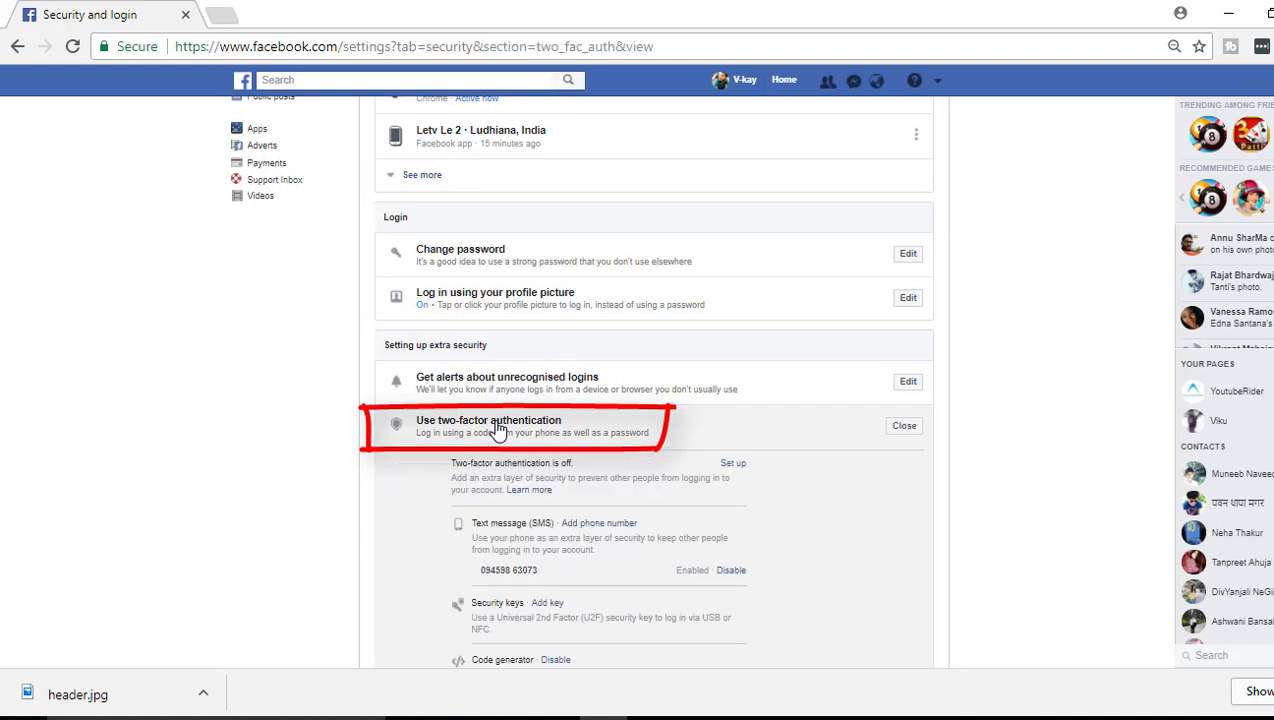
scroll(580, 380, down, 2)
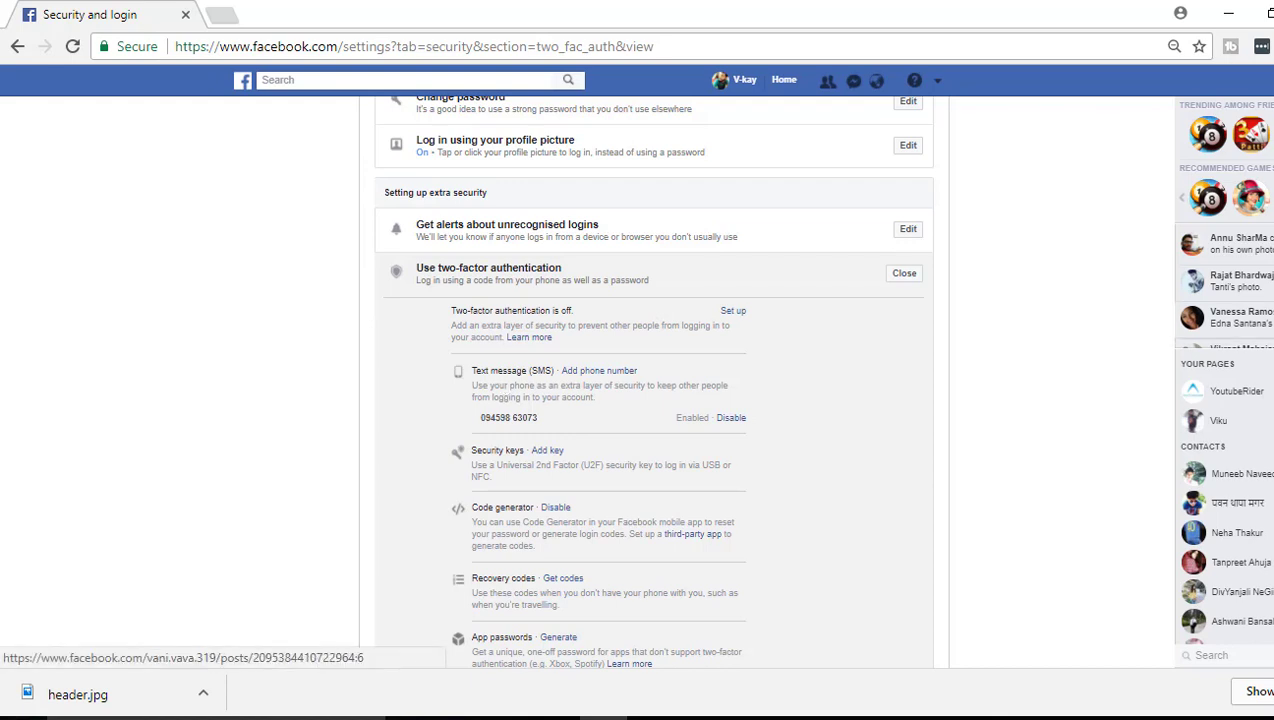
scroll(650, 380, up, 1)
scroll(650, 380, down, 2)
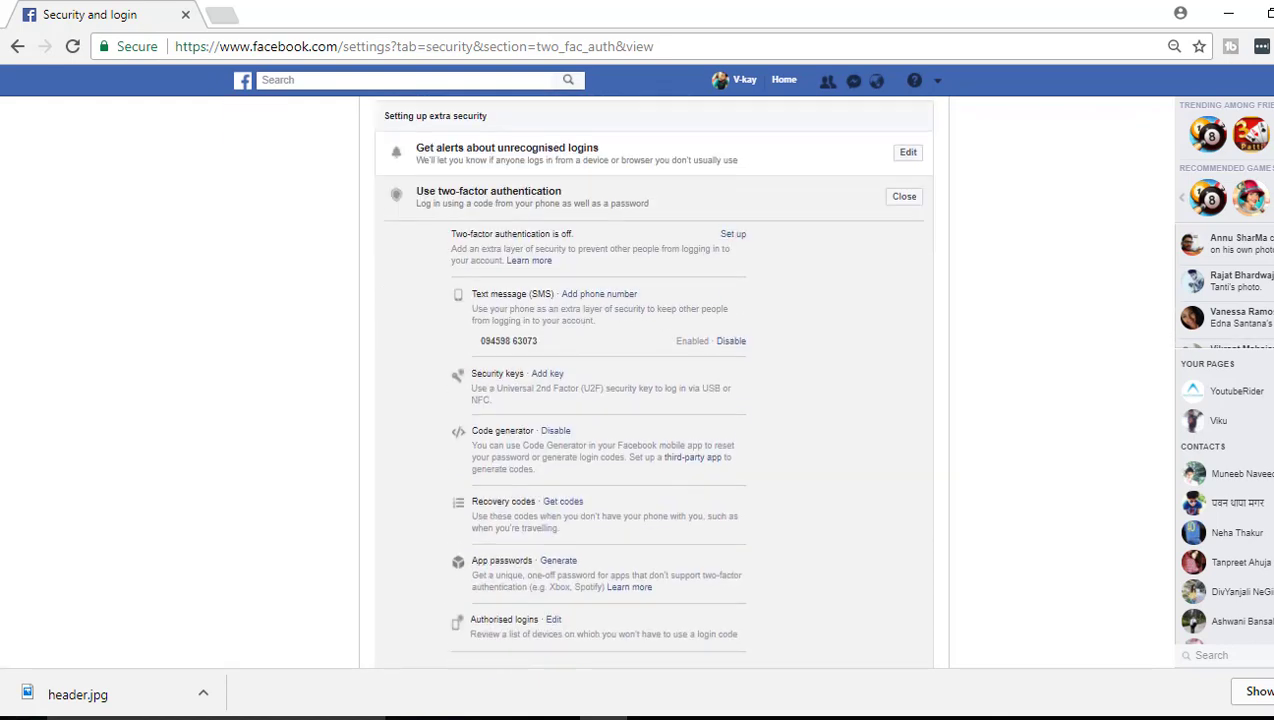
scroll(650, 380, down, 1)
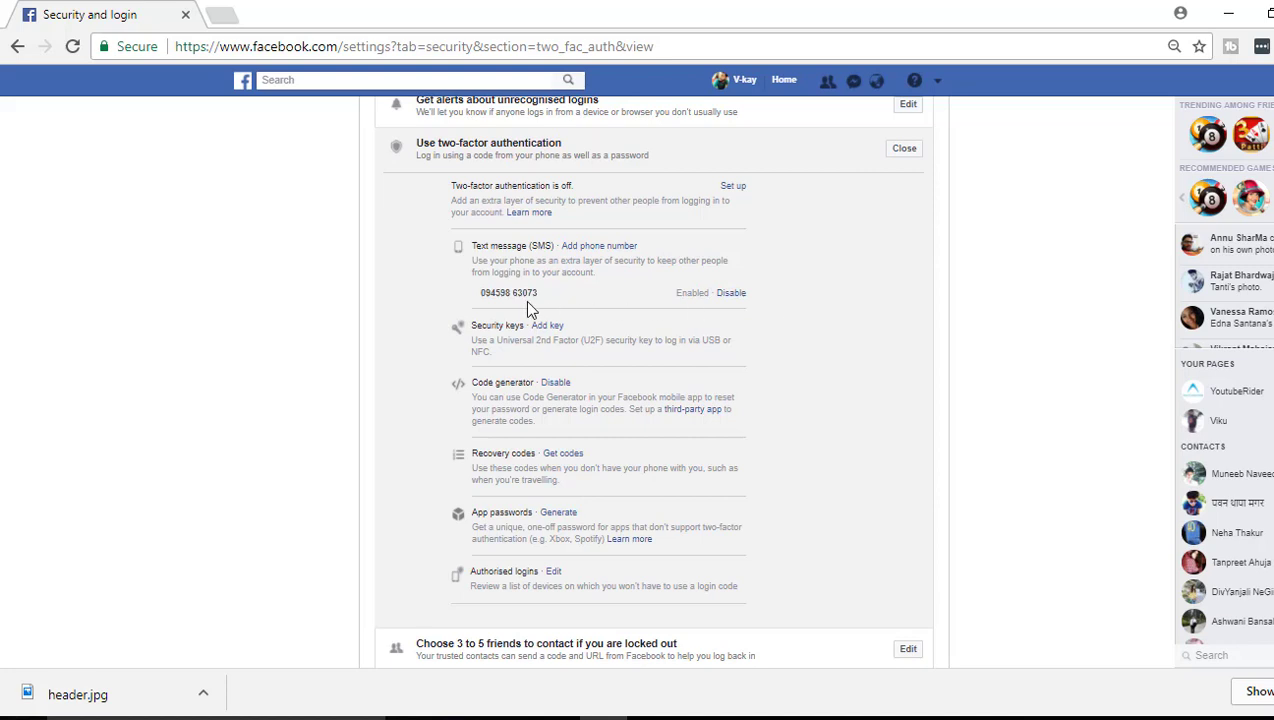
Disable and re-enable the SMS phone number, then enable two-factor authentication
click(725, 297)
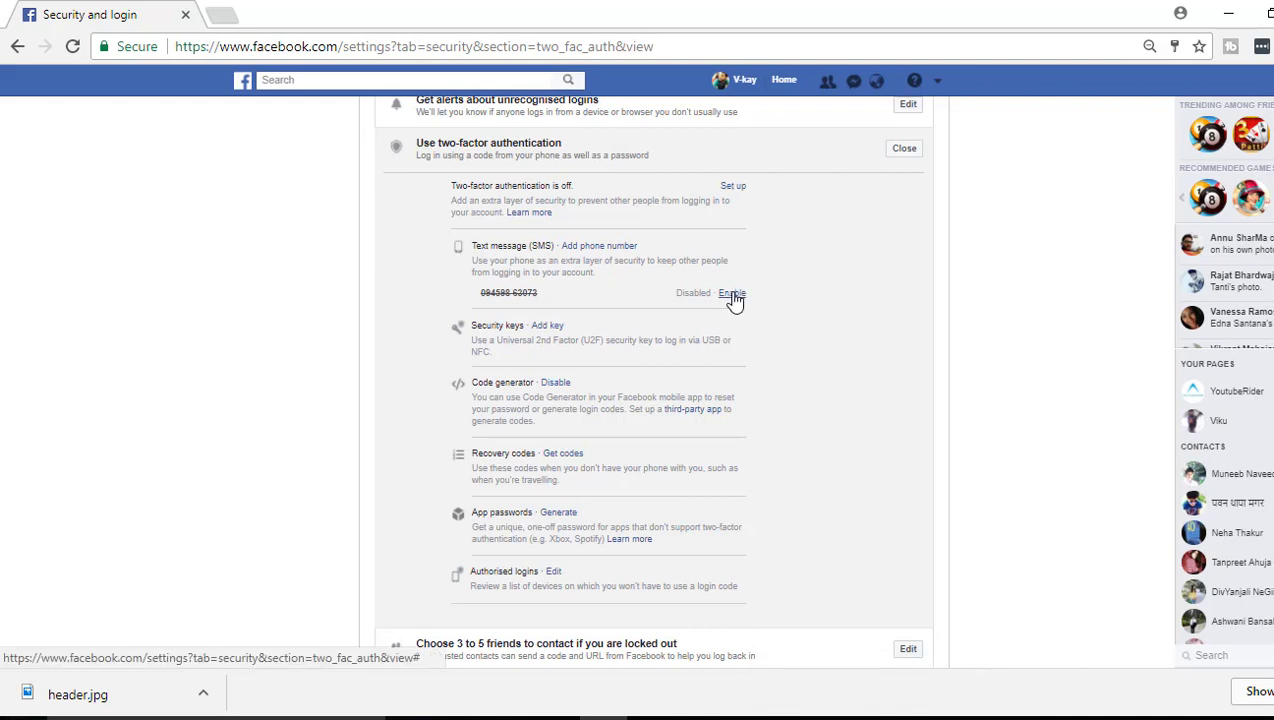
click(733, 296)
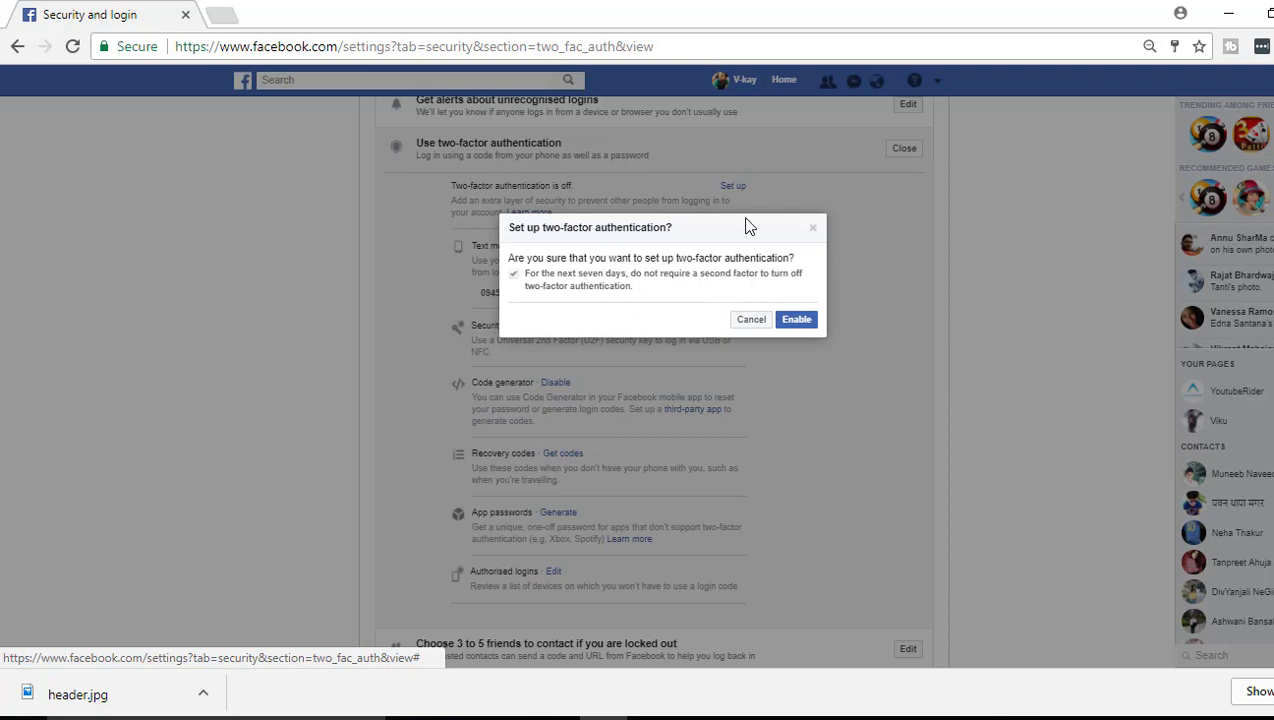
click(797, 322)
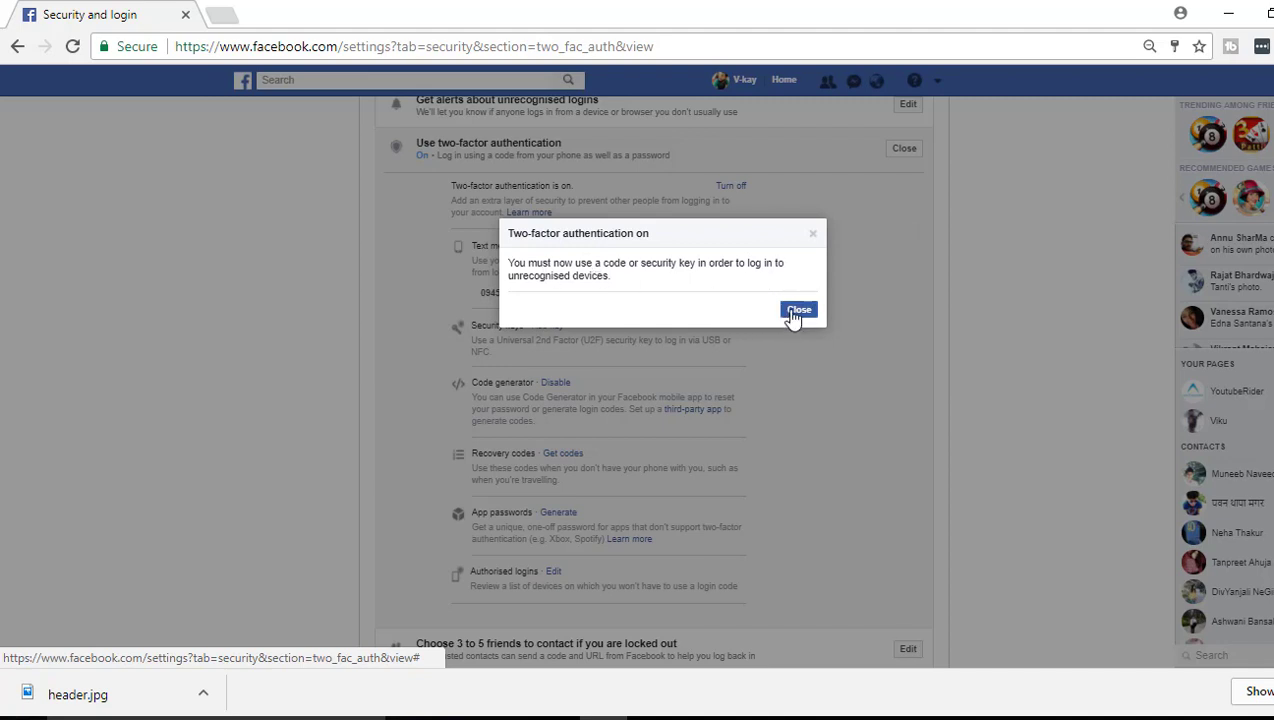
Close the two-factor enabled notice, then start adding a phone number and cancel it
click(798, 311)
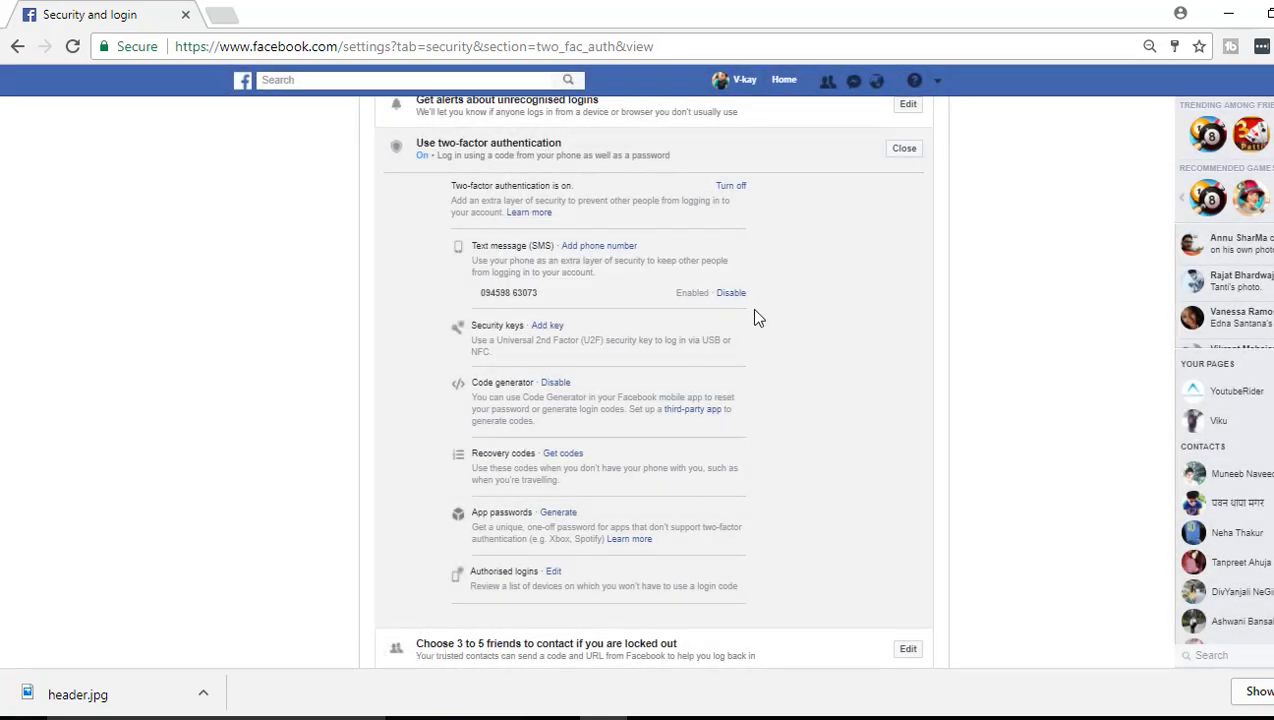
click(594, 247)
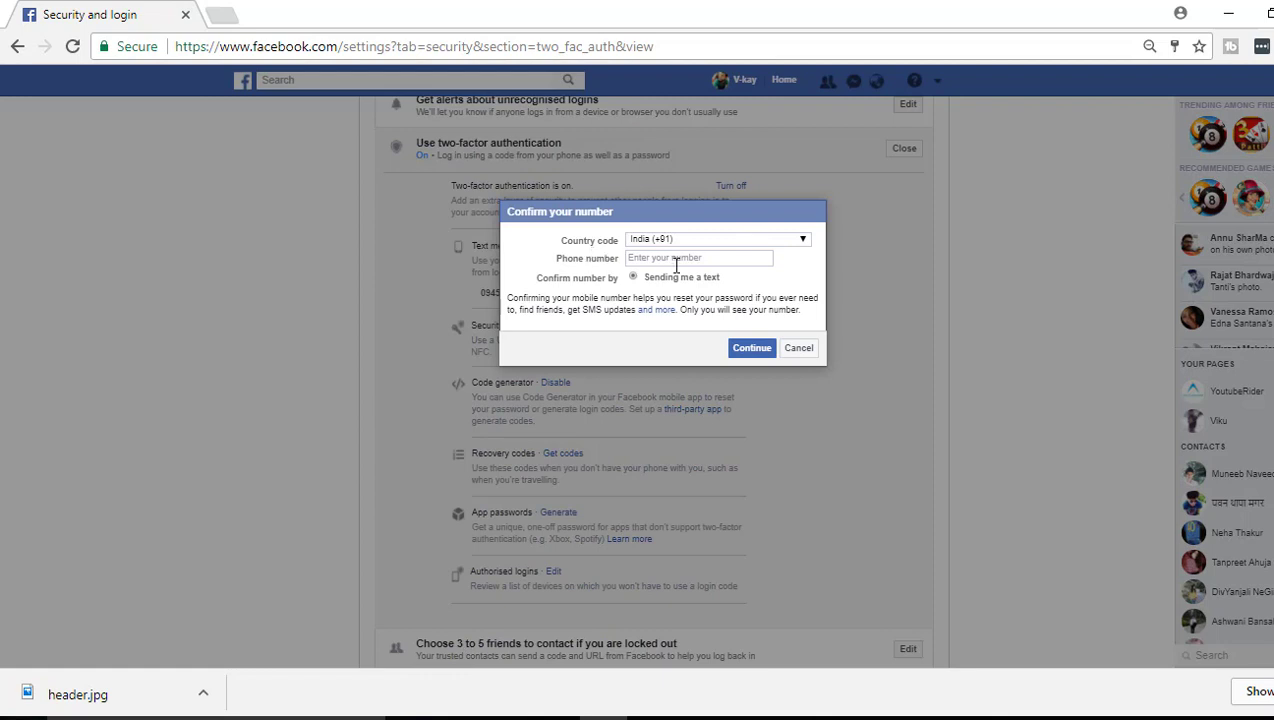
click(676, 262)
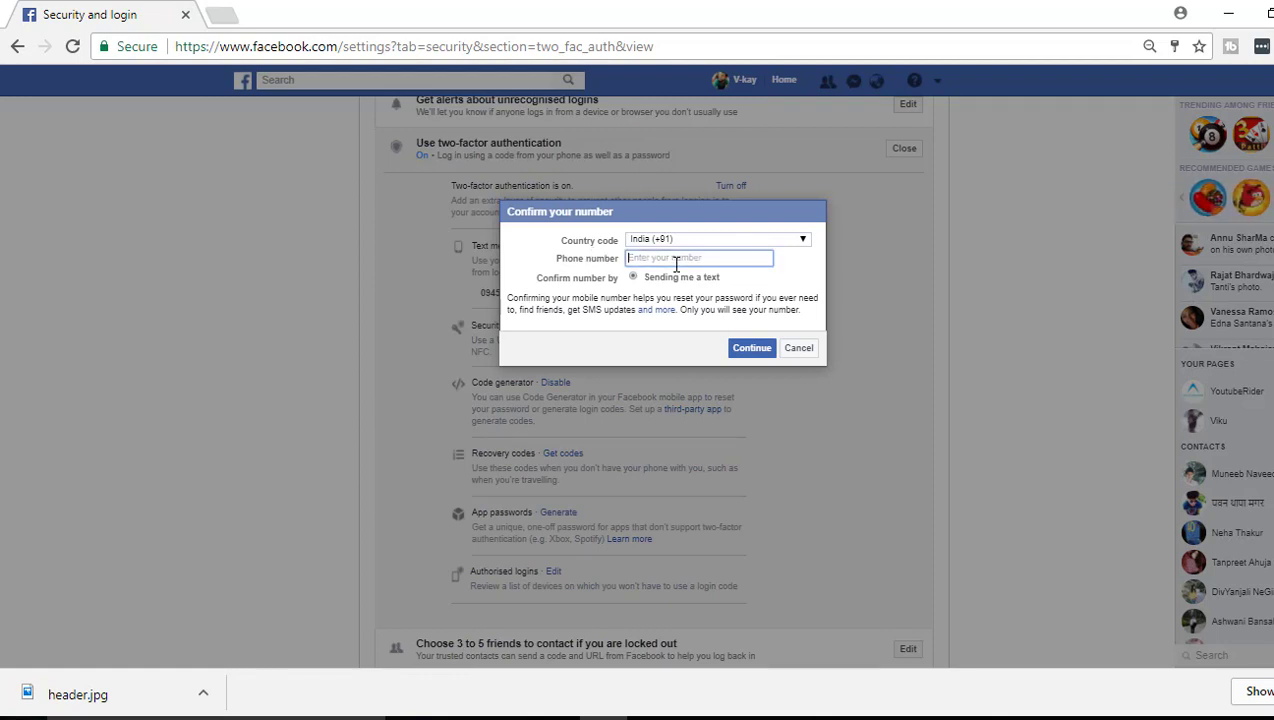
click(808, 352)
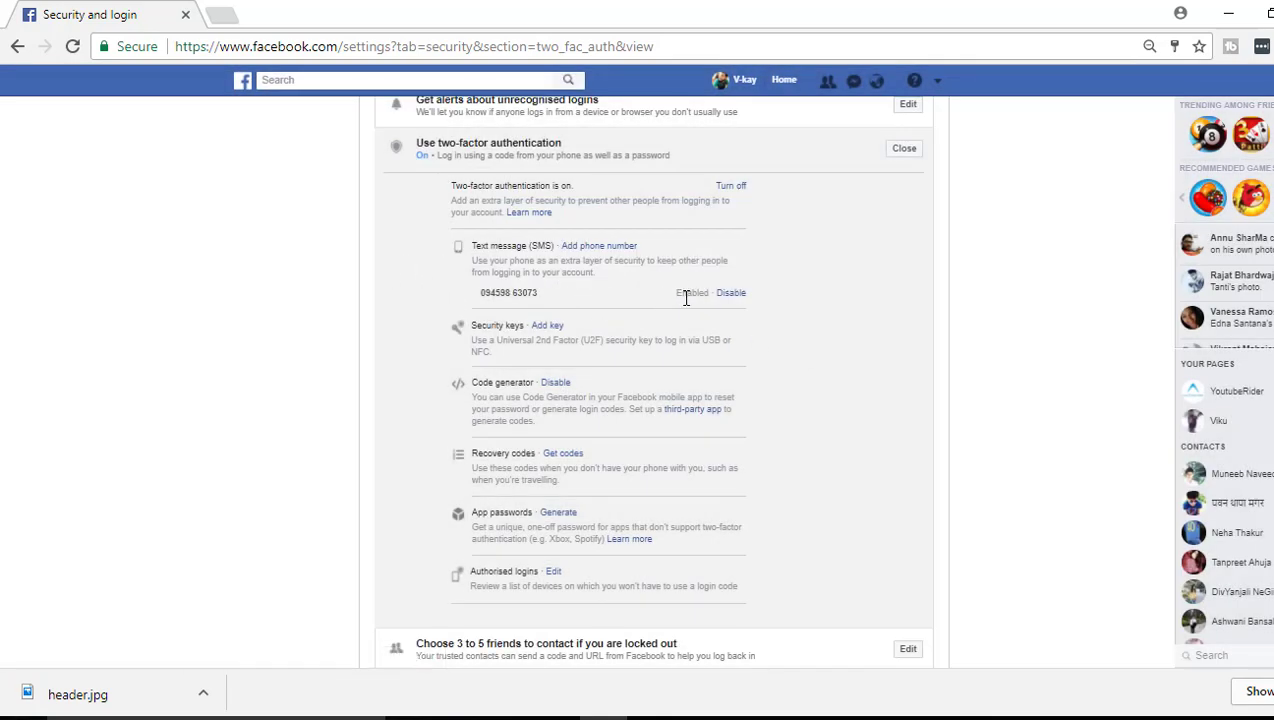
Enter the new mobile number under India (+91) and submit it to receive a confirmation code
click(587, 248)
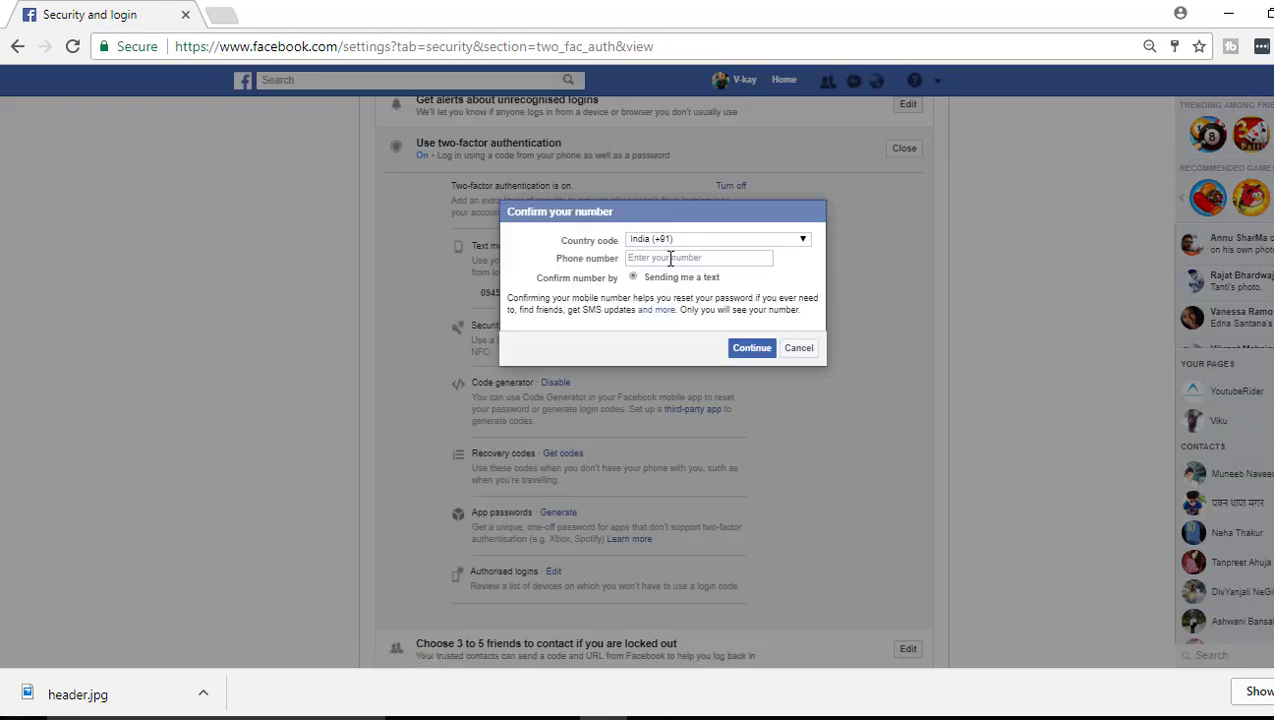
click(670, 258)
text(70)
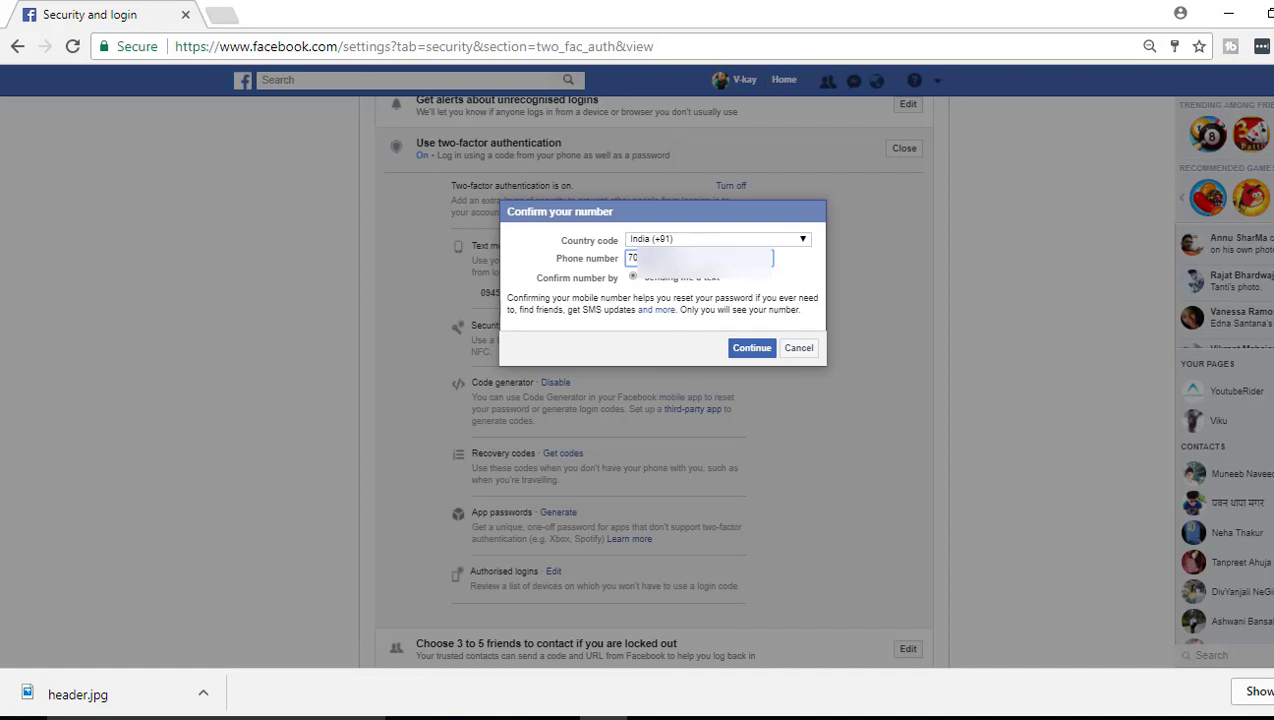
click(755, 350)
click(752, 351)
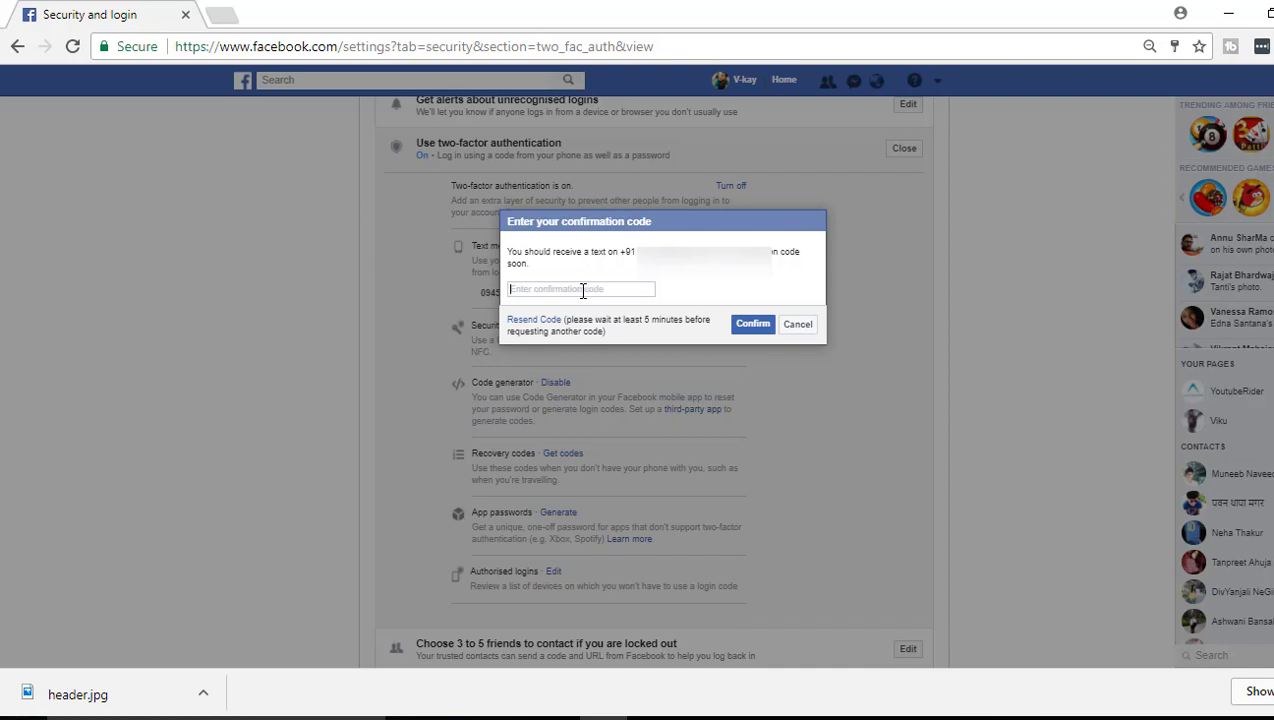
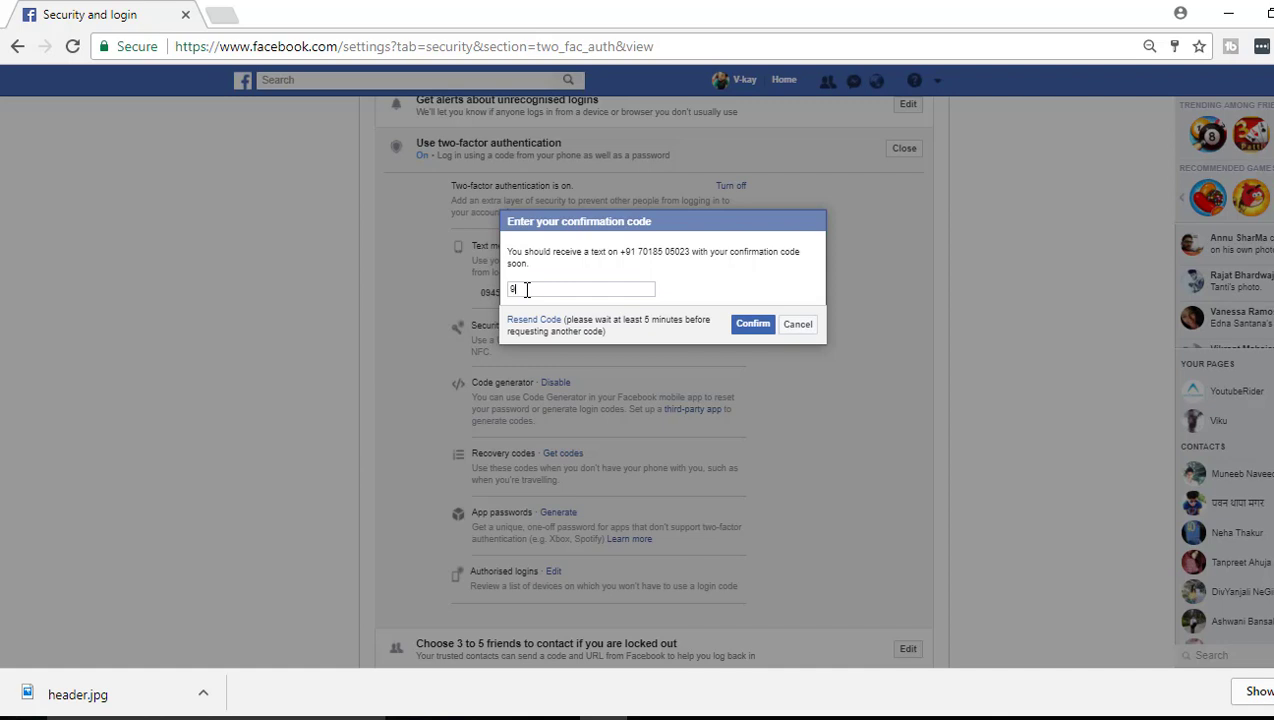
Enter the texted confirmation code and confirm the new phone number
click(751, 327)
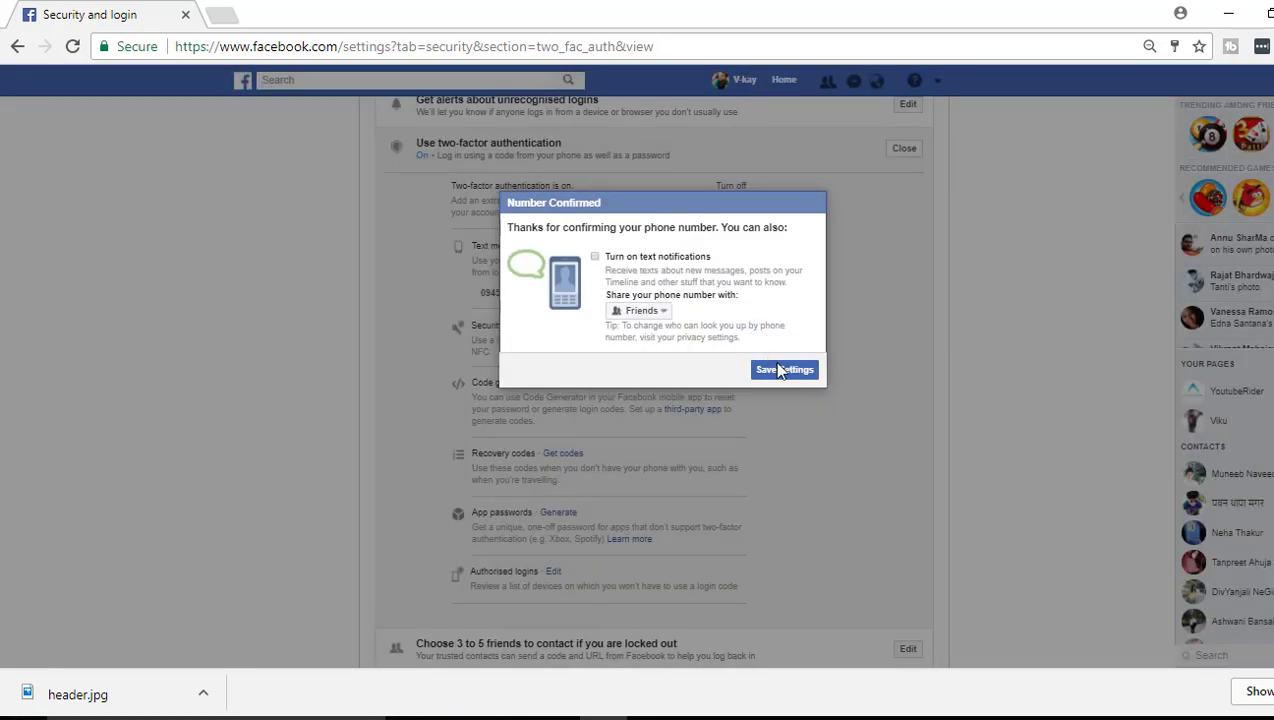
Save the confirmed number's settings with text notifications left off
click(779, 376)
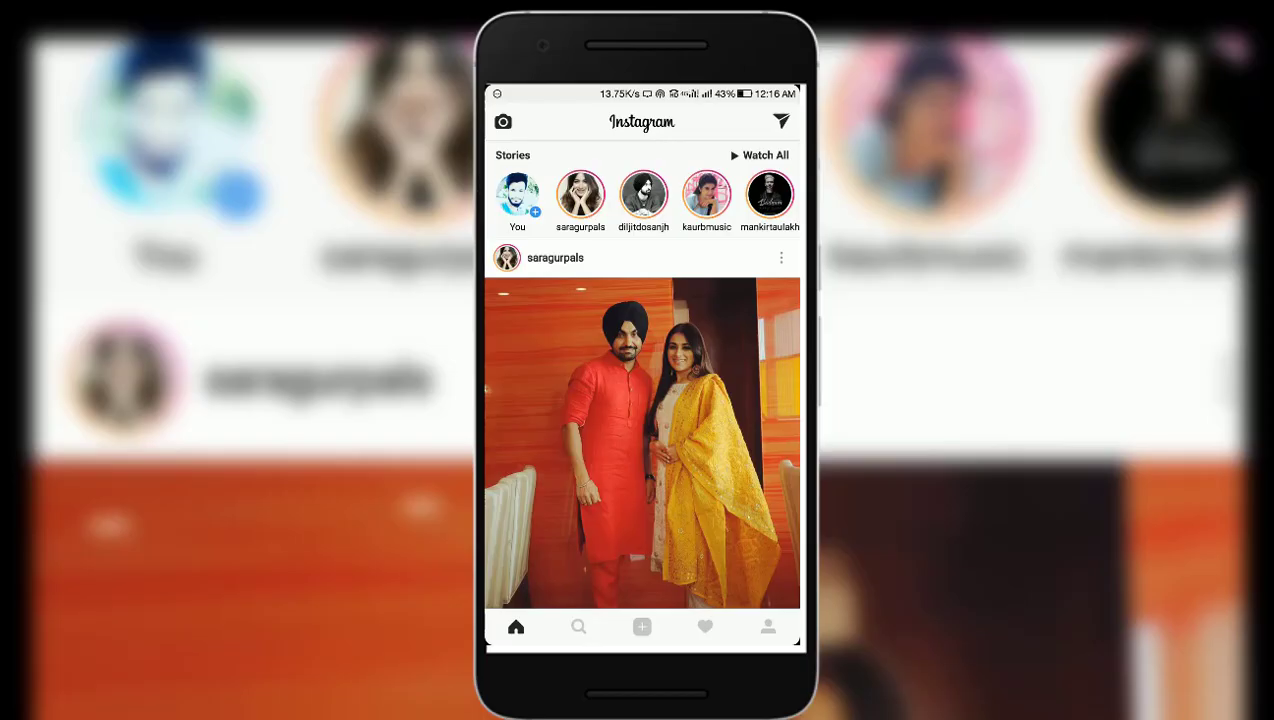
From the Instagram profile's Options list, open Two-Factor Authentication
scroll(642, 420, down, 10)
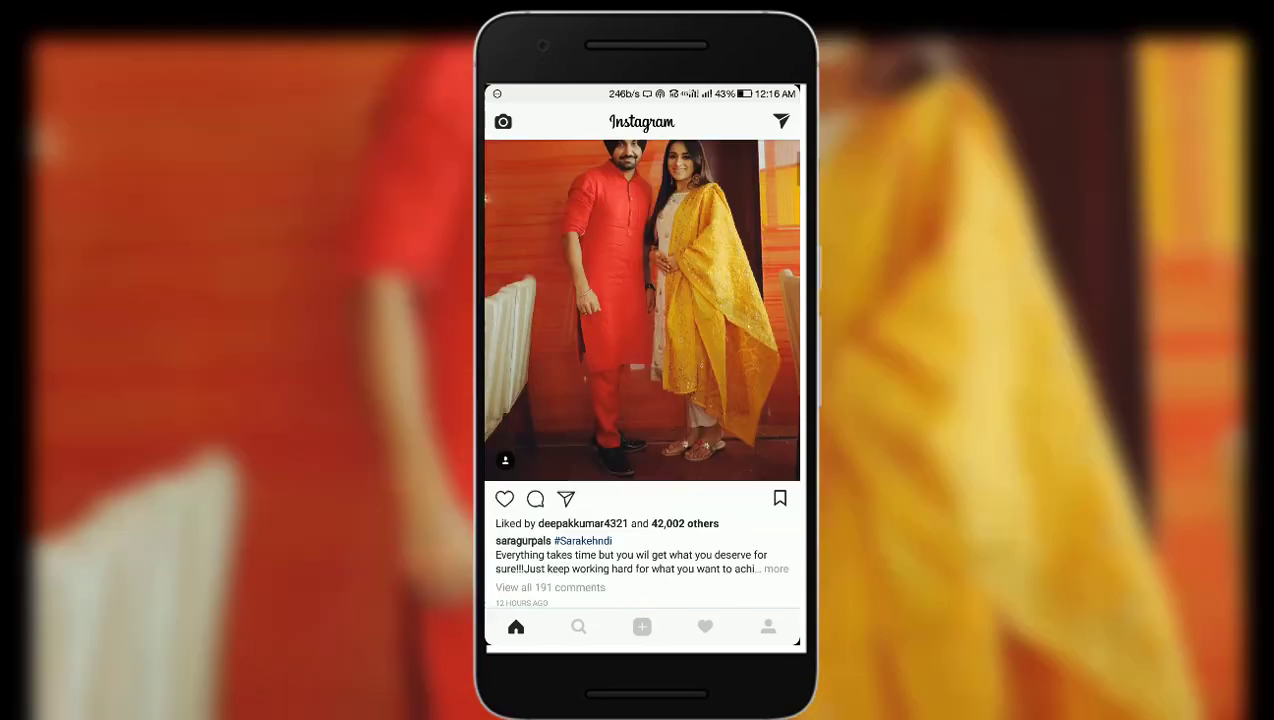
scroll(642, 420, up, 10)
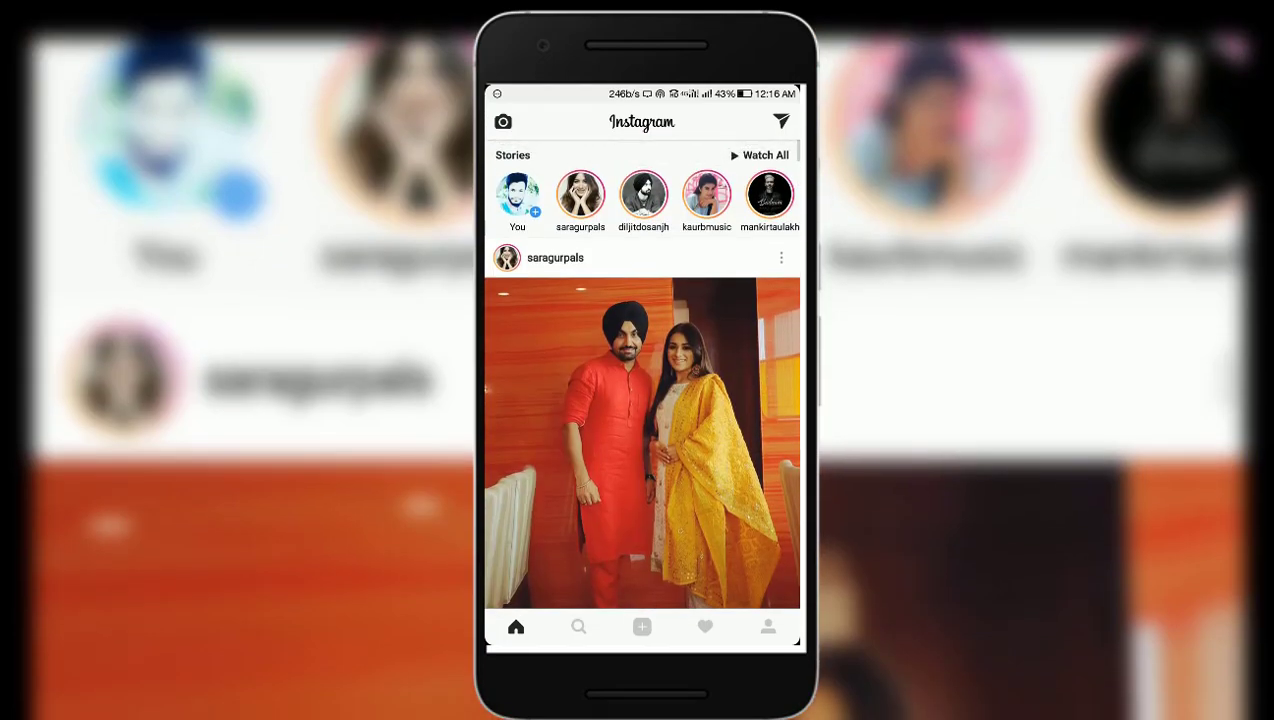
click(768, 626)
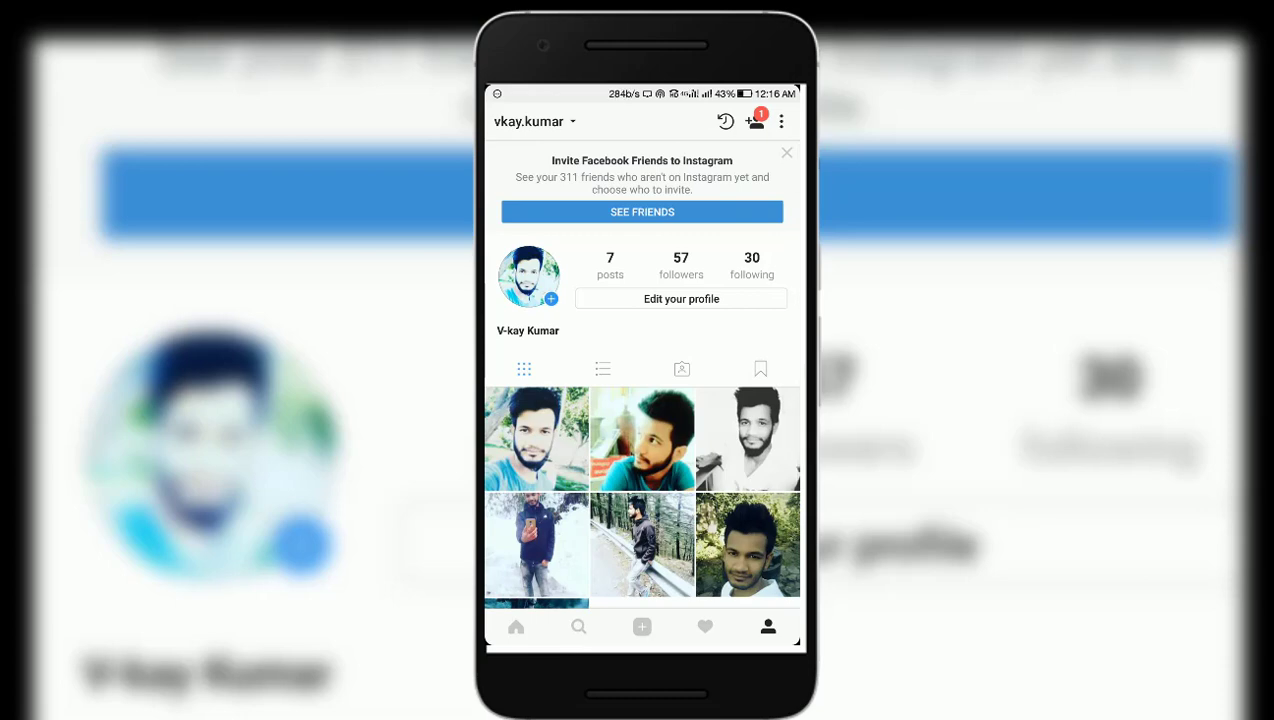
click(781, 121)
scroll(645, 380, down, 4)
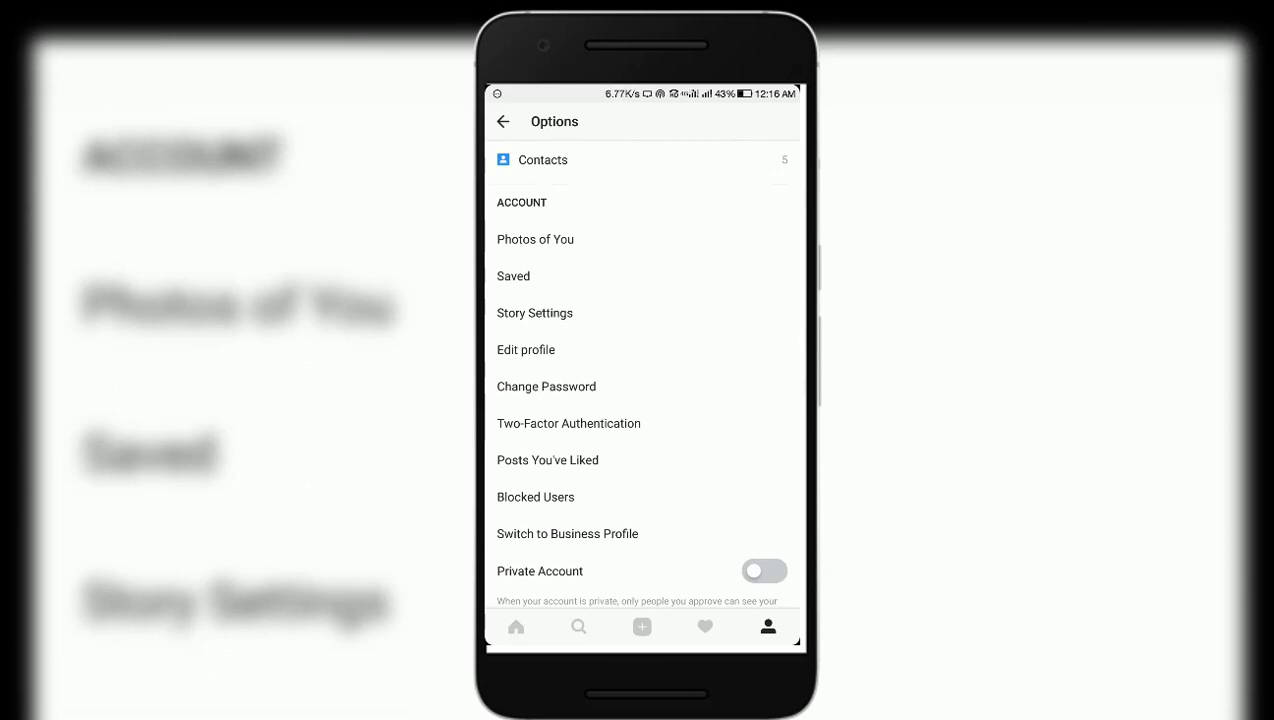
click(568, 423)
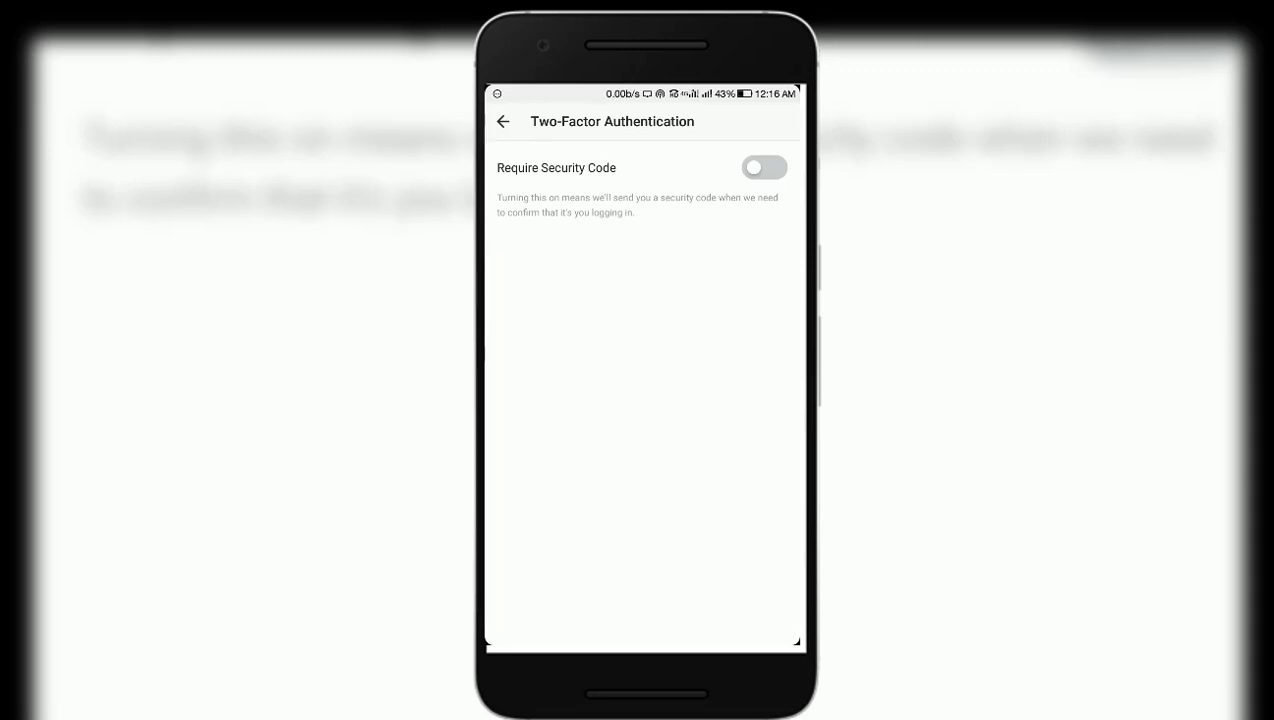
Switch on Require Security Code and confirm with Turn On
click(764, 167)
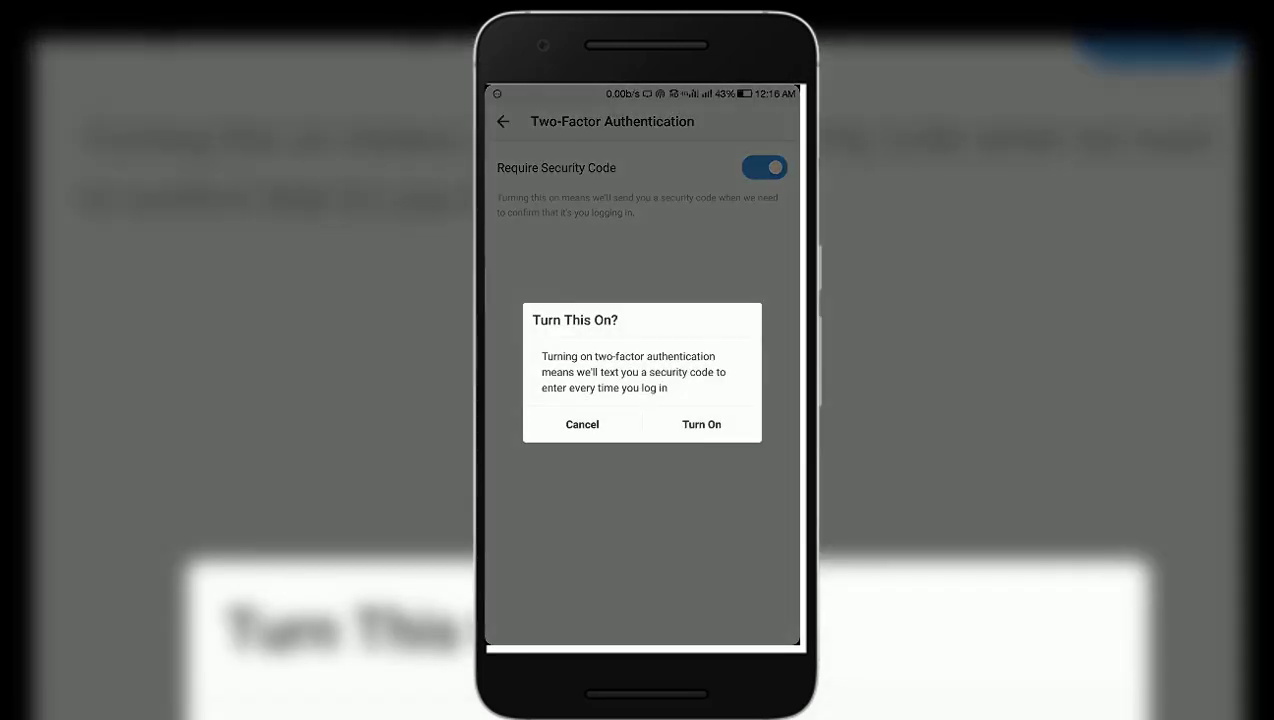
click(701, 424)
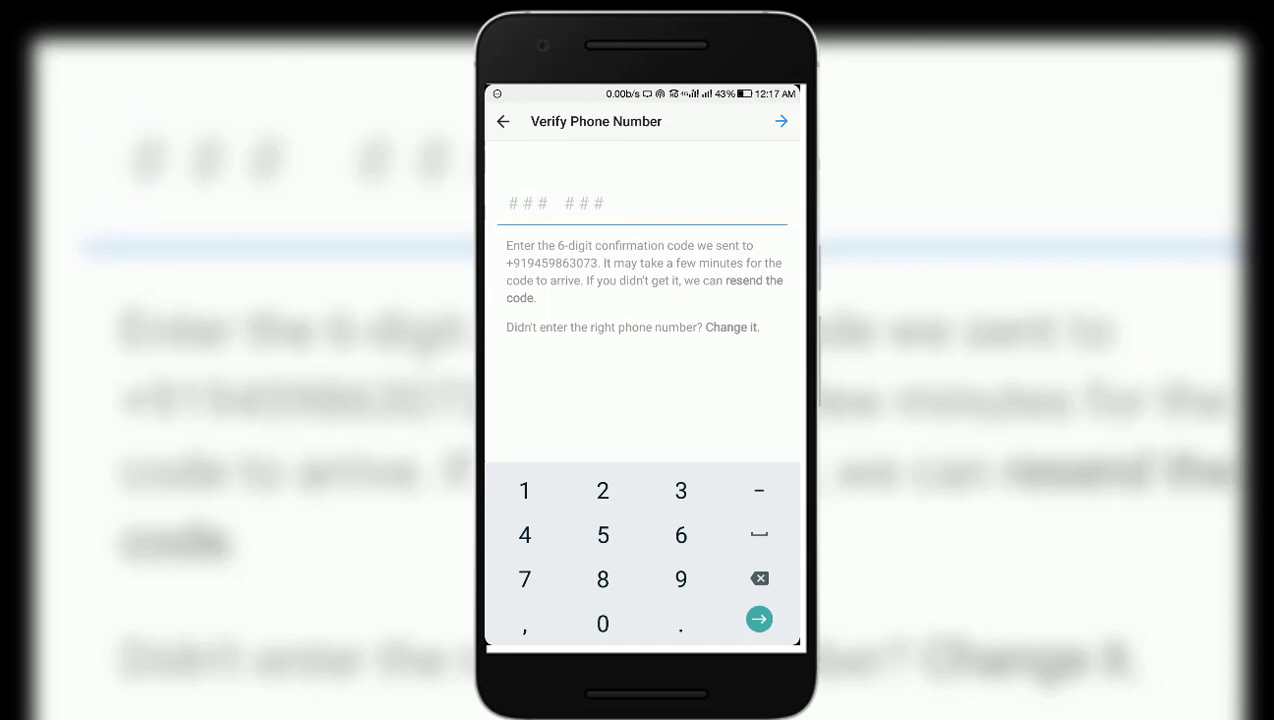
Replace the prefilled number with the new phone number and enter the texted 6-digit code
key(BackSpace)
key(BackSpace)
key(BackSpace)
key(BackSpace)
key(BackSpace)
key(BackSpace)
key(BackSpace)
key(BackSpace)
key(BackSpace)
key(BackSpace)
key(BackSpace)
key(BackSpace)
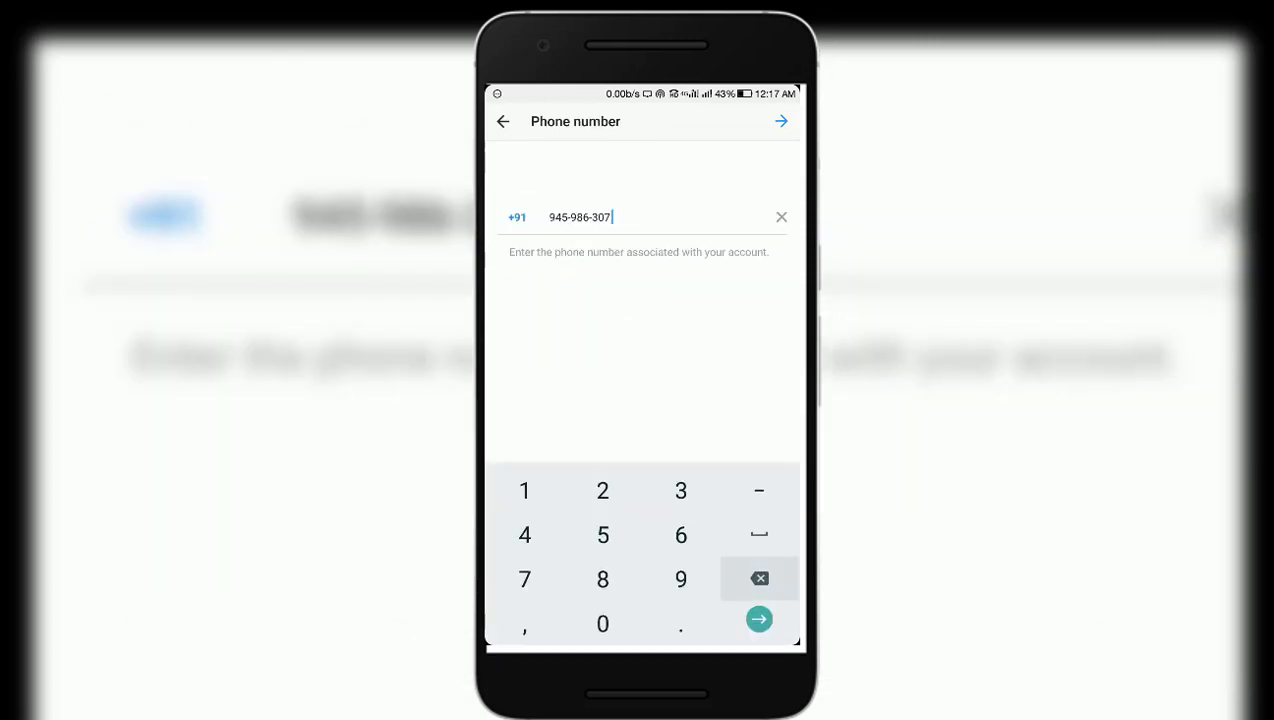
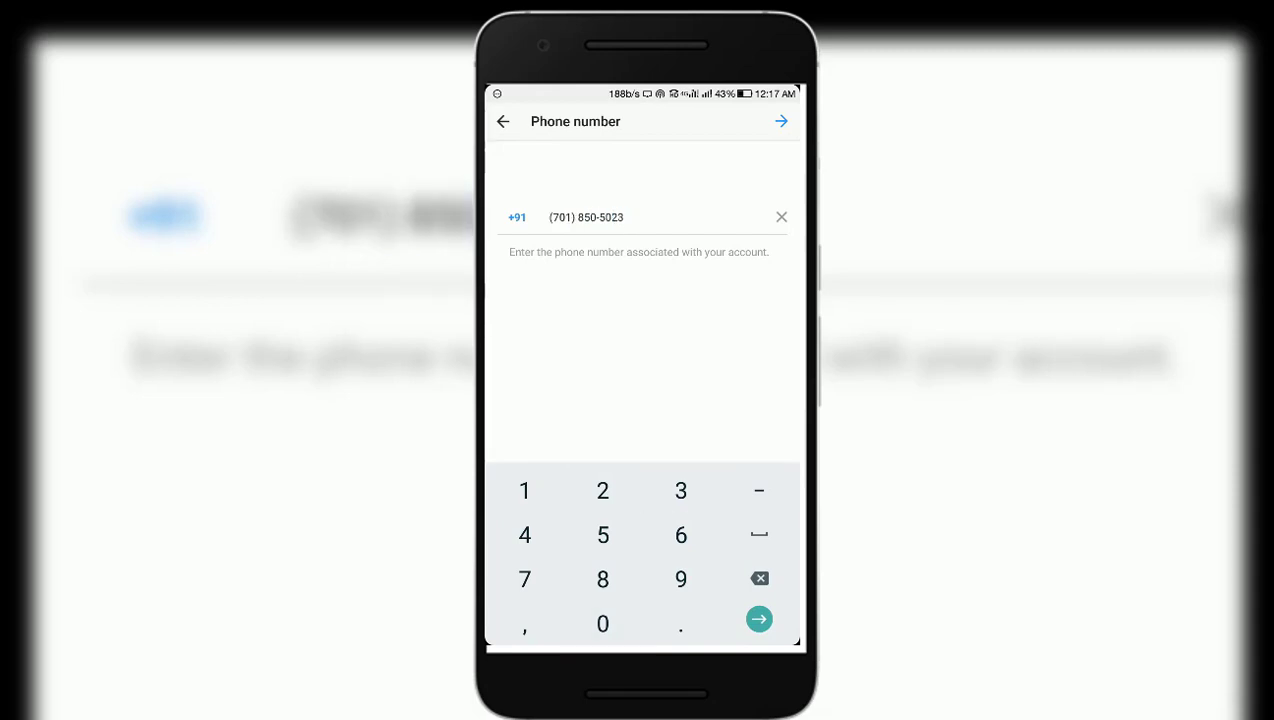
key(Return)
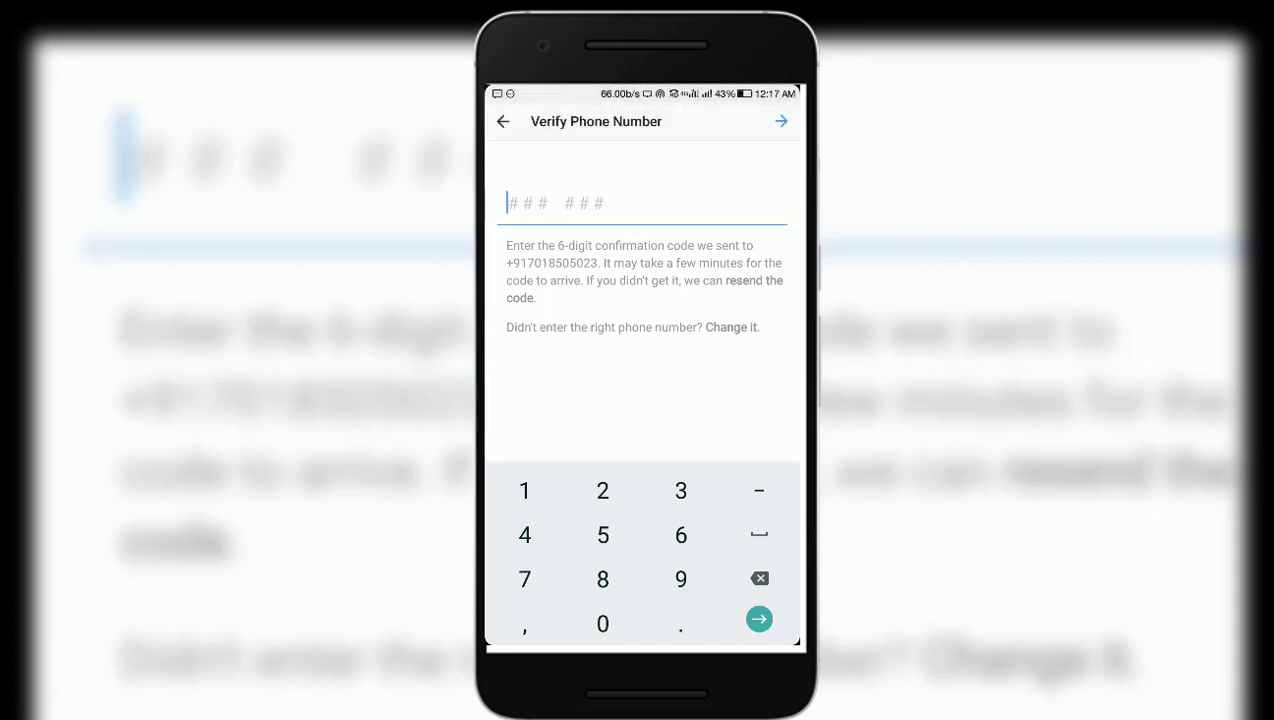
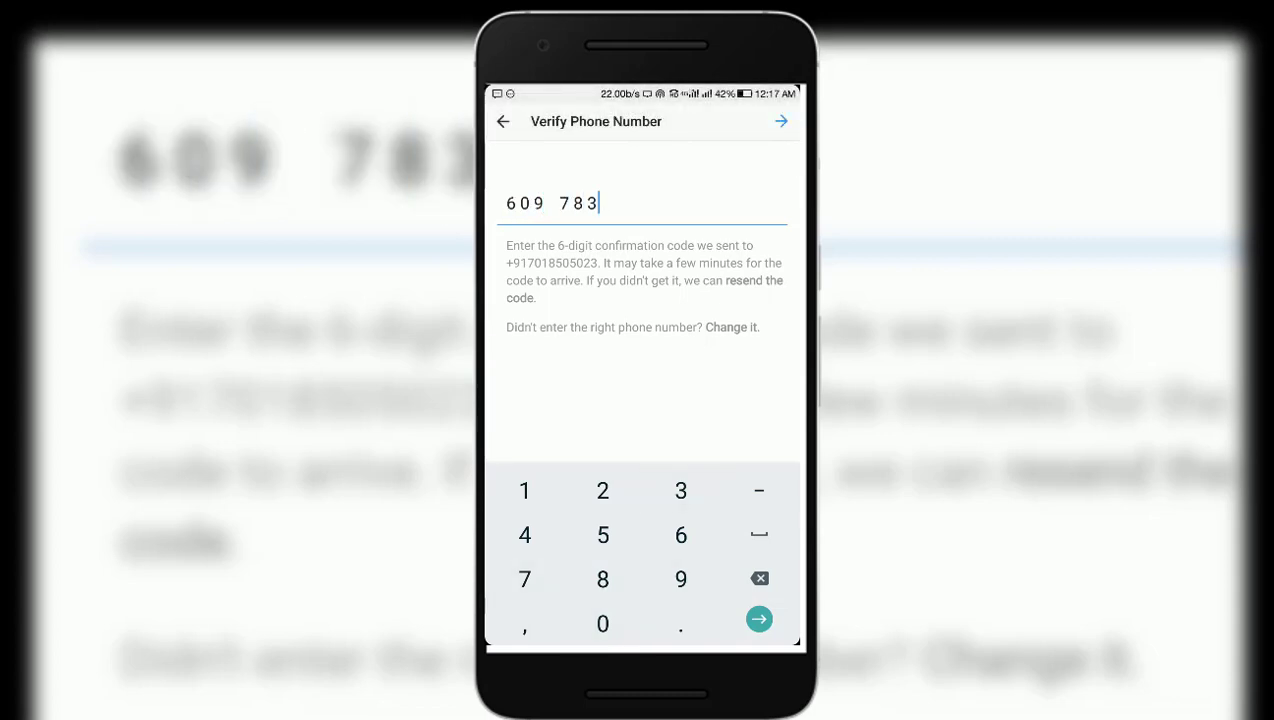